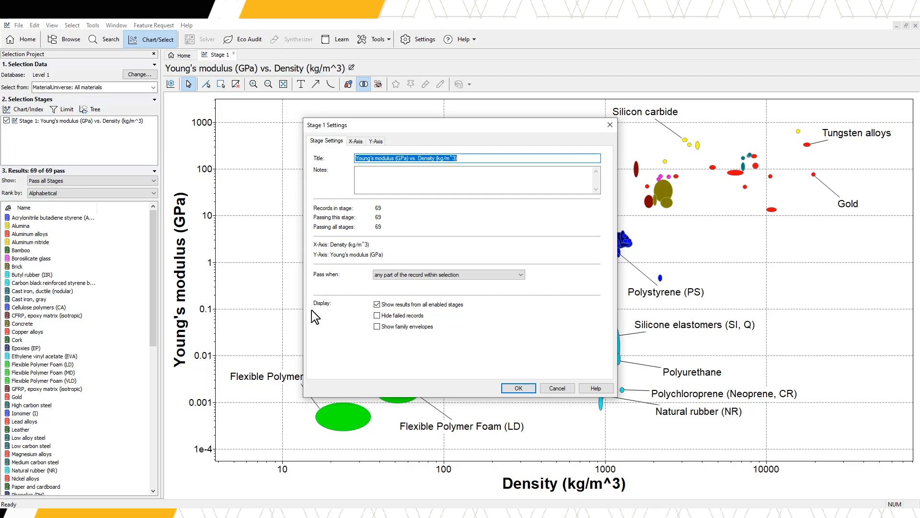
Change the Y-axis title to "Stiffness (GPa)" in the stage settings and apply it to the chart.
click(355, 142)
click(376, 142)
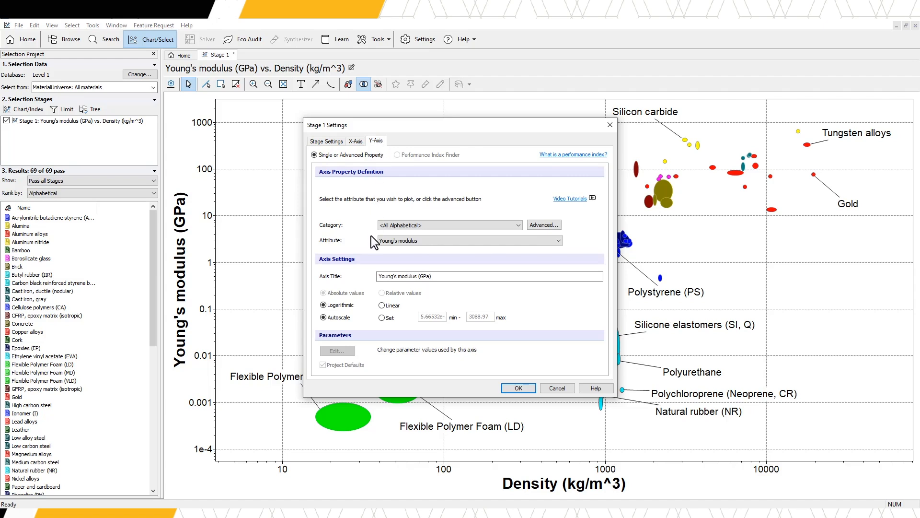
click(383, 276)
drag(383, 277, 419, 277)
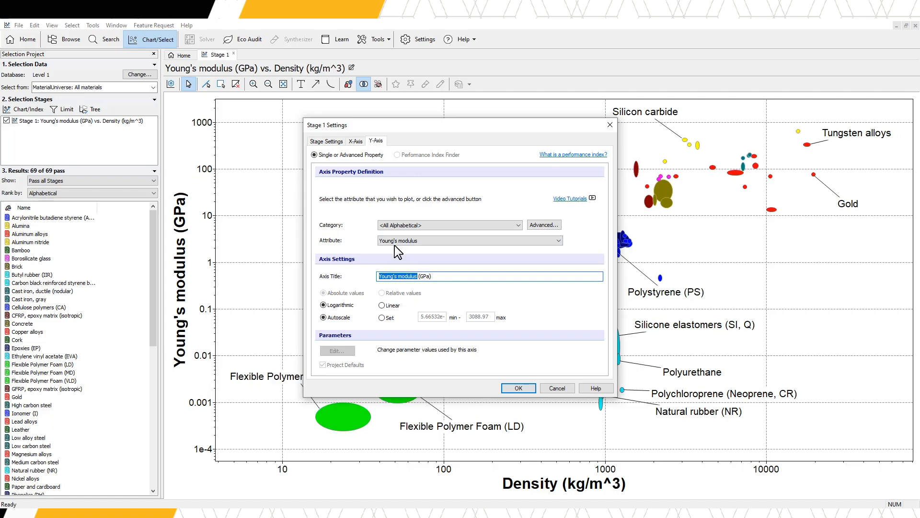
text(Stiffne)
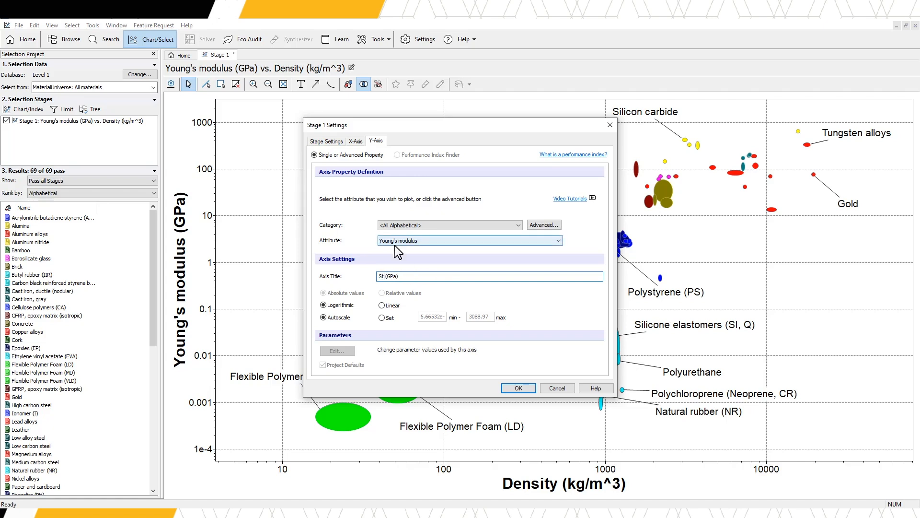
text(ss)
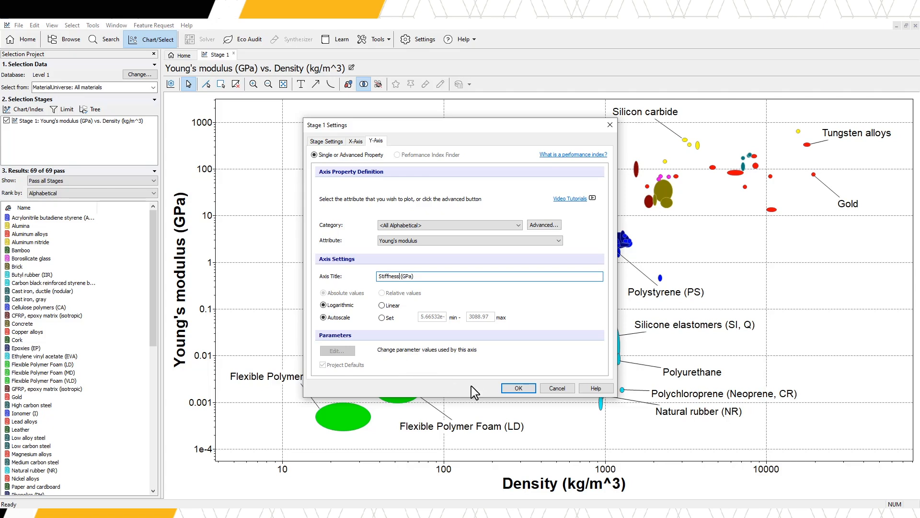
click(513, 388)
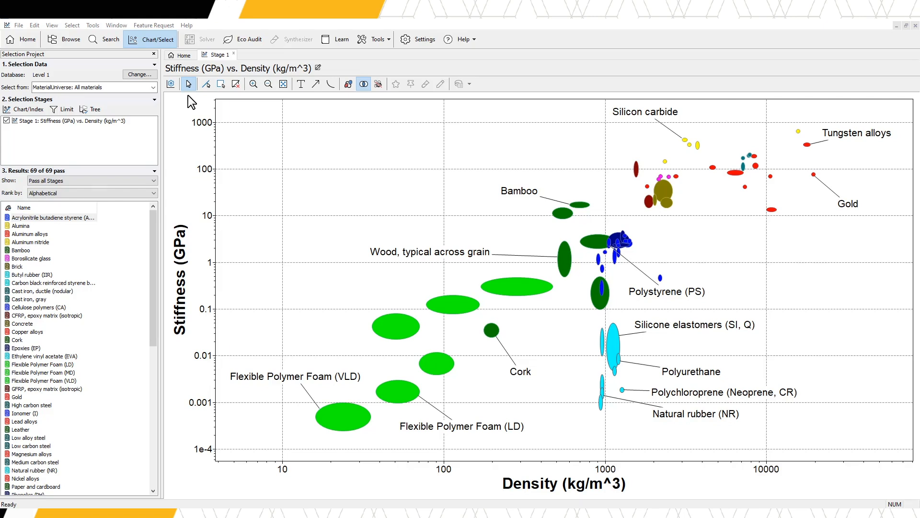
Label the Rigid Polymer Foam (LD) bubble above and beside it, and delete that label again.
drag(388, 335, 345, 280)
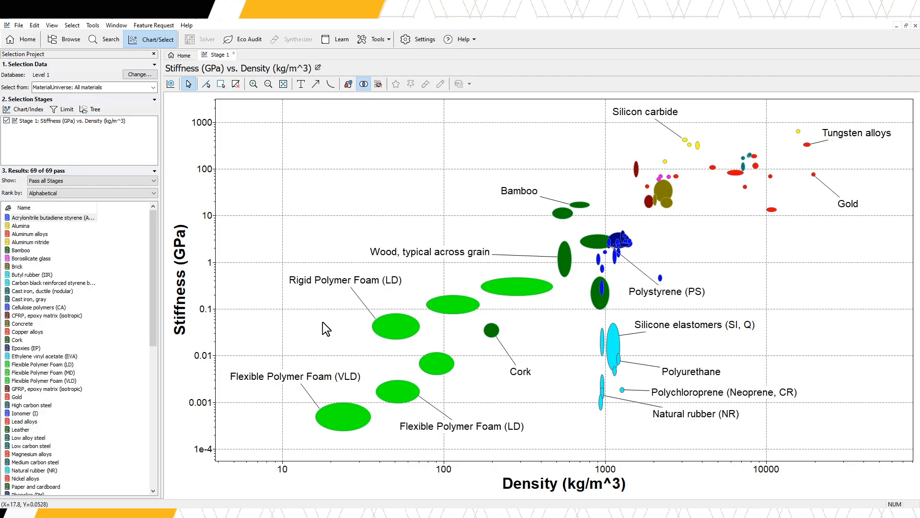
click(344, 282)
key(Delete)
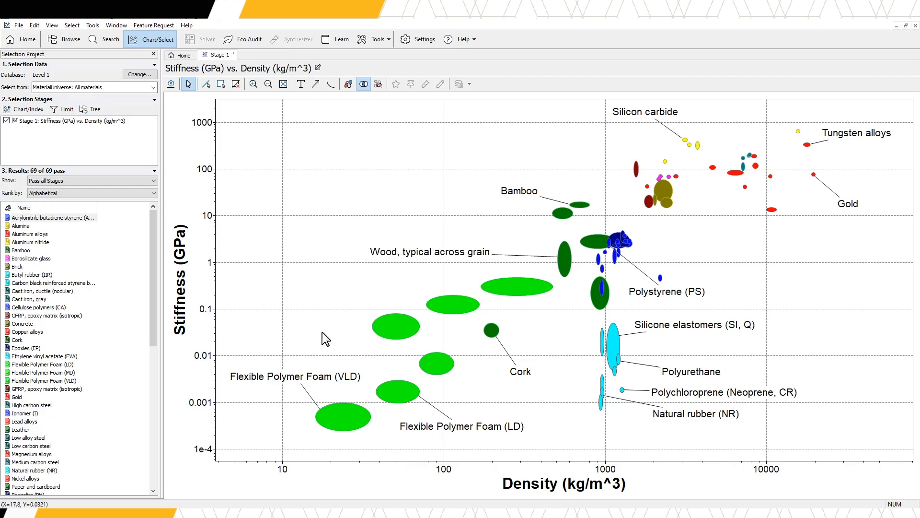
Delete the Polyurethane, Polychloroprene (Neoprene, CR) and Natural rubber (NR) labels from the chart together.
drag(842, 360, 641, 435)
key(Delete)
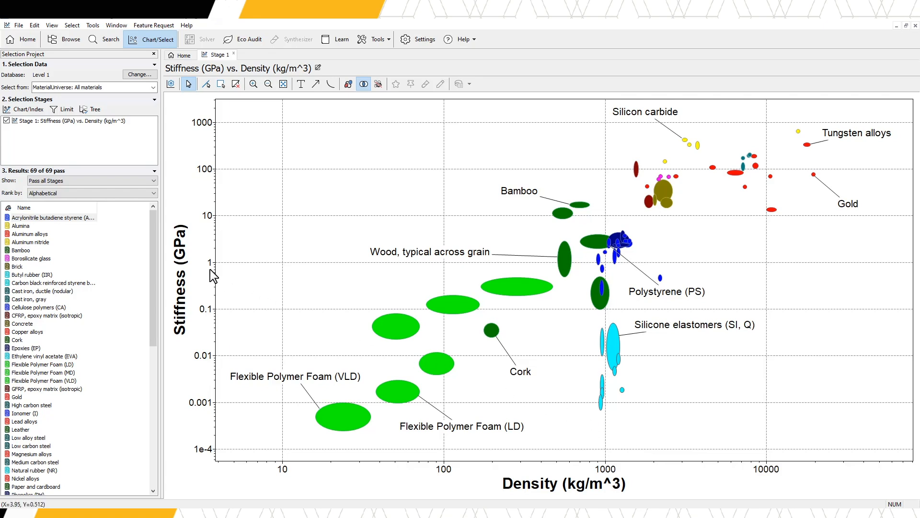
Label the acrylonitrile butadiene styrene record from the results list and move its label to clear space beside the polymer bubbles.
right_click(65, 220)
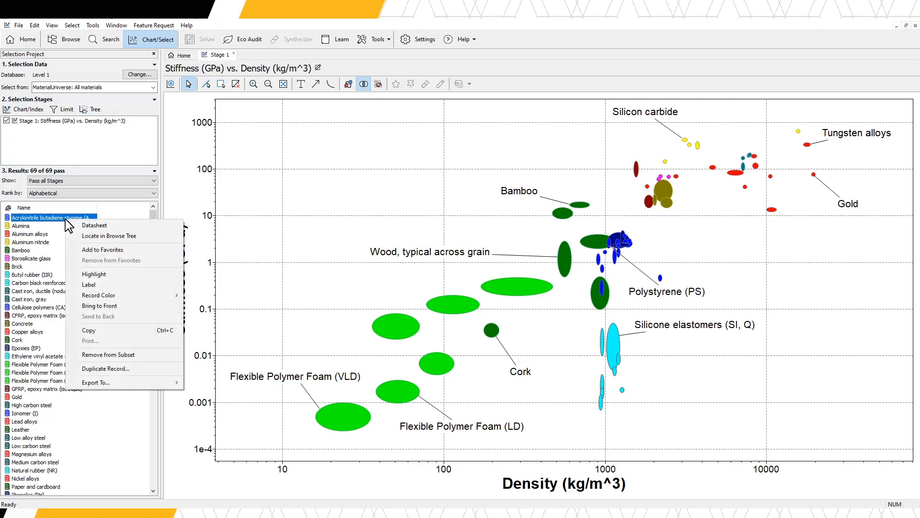
click(94, 286)
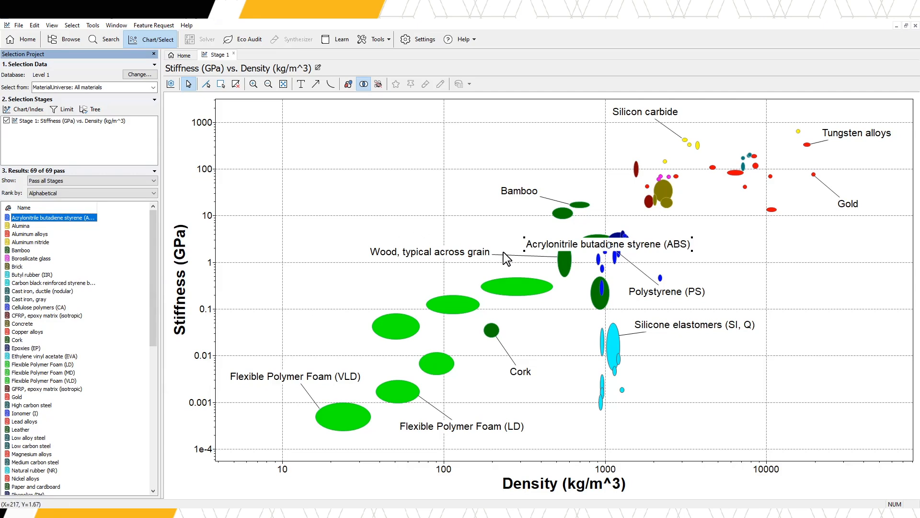
drag(531, 245, 668, 237)
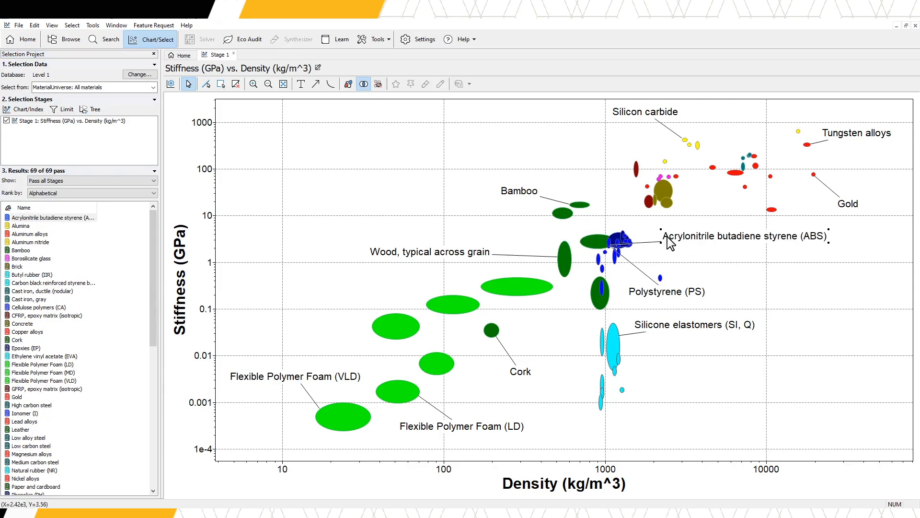
click(678, 251)
Rename the acrylonitrile butadiene styrene label on the chart to "ABS".
right_click(680, 239)
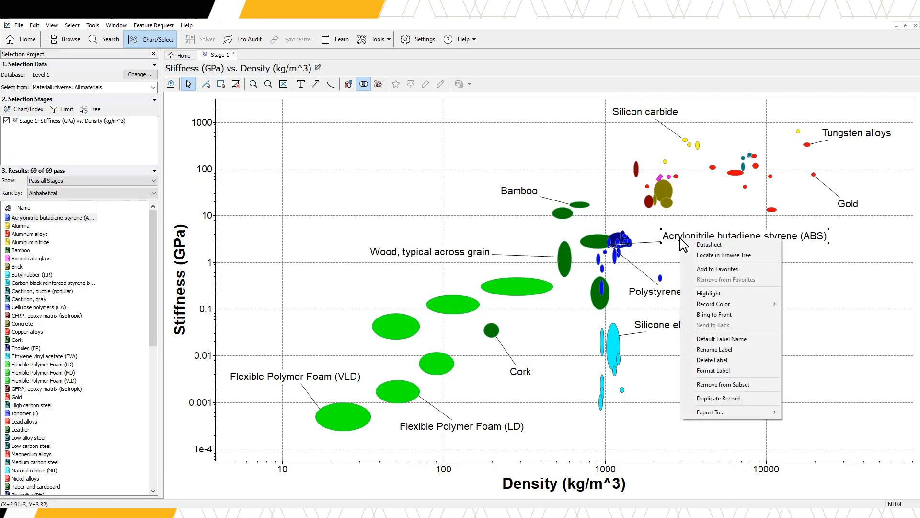
click(729, 348)
click(673, 237)
drag(673, 238, 805, 247)
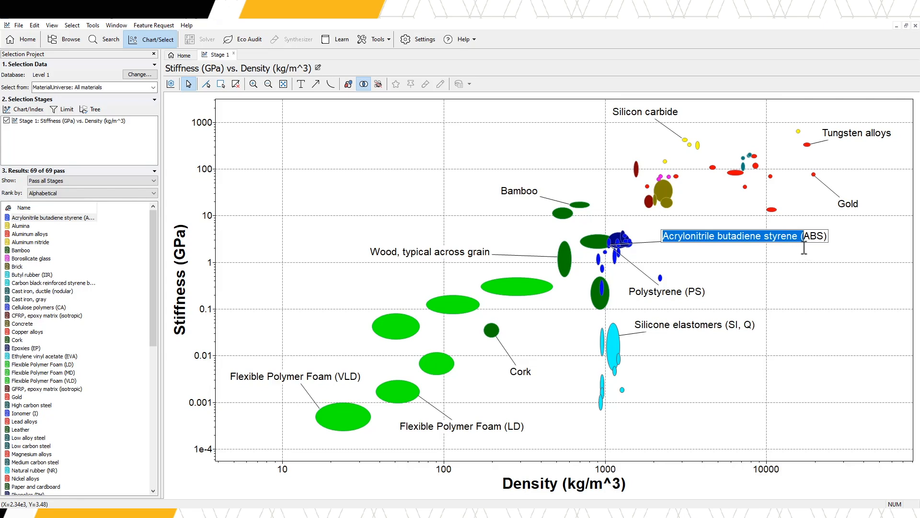
key(BackSpace)
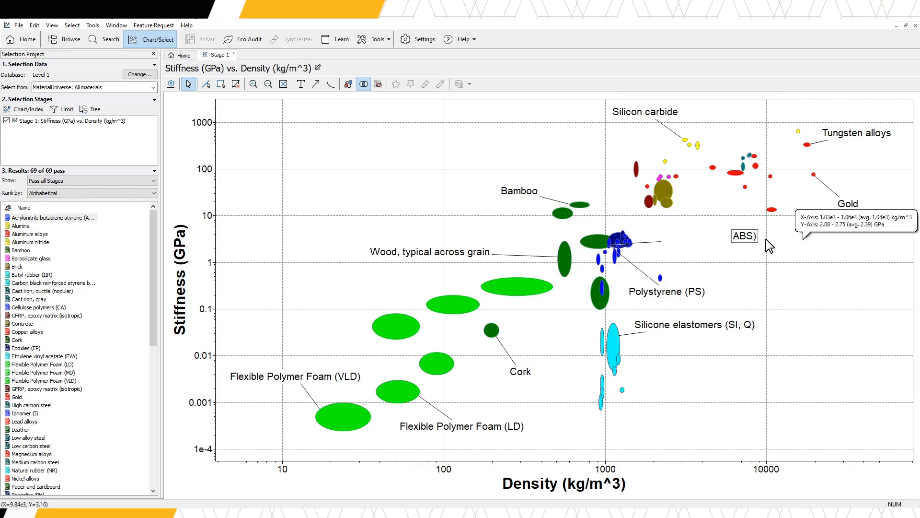
key(BackSpace)
click(741, 275)
click(741, 274)
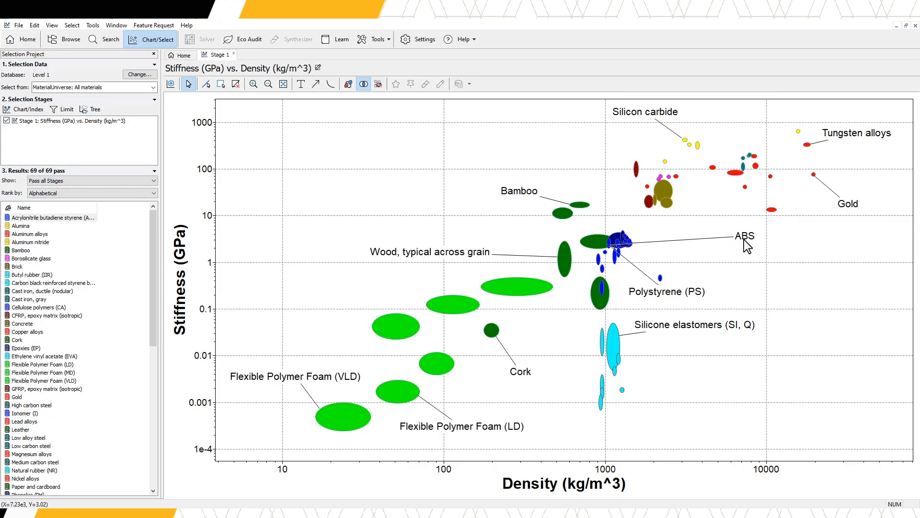
Change the ABS record color to magenta and bring its bubble in front of the overlapping polymers.
right_click(744, 240)
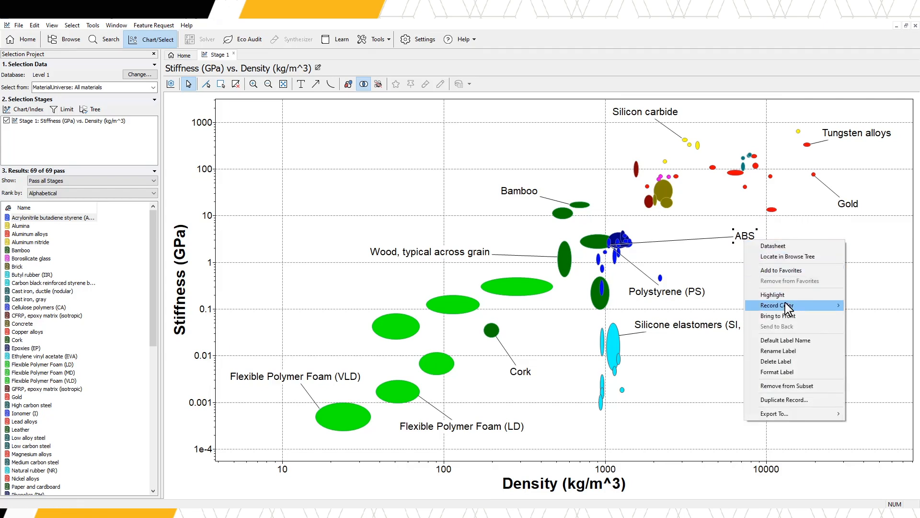
mouse_move(785, 303)
click(869, 341)
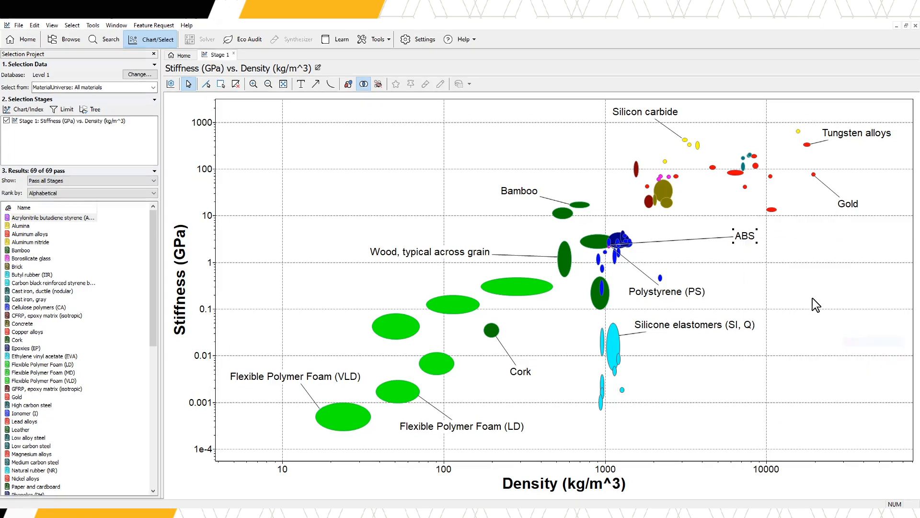
right_click(747, 242)
click(780, 316)
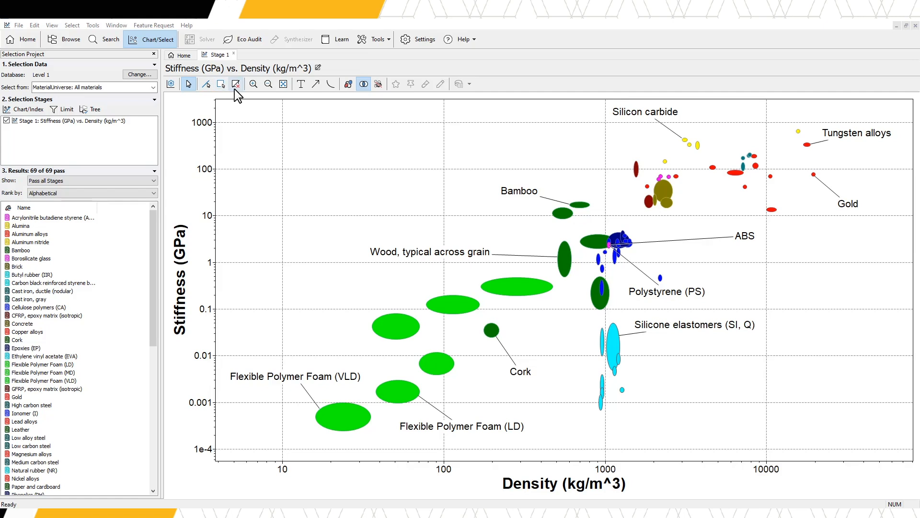
Add an index line with slope 1 that maximizes the index, and shift it up to pass through about X 158.4, Y 0.1605.
click(206, 87)
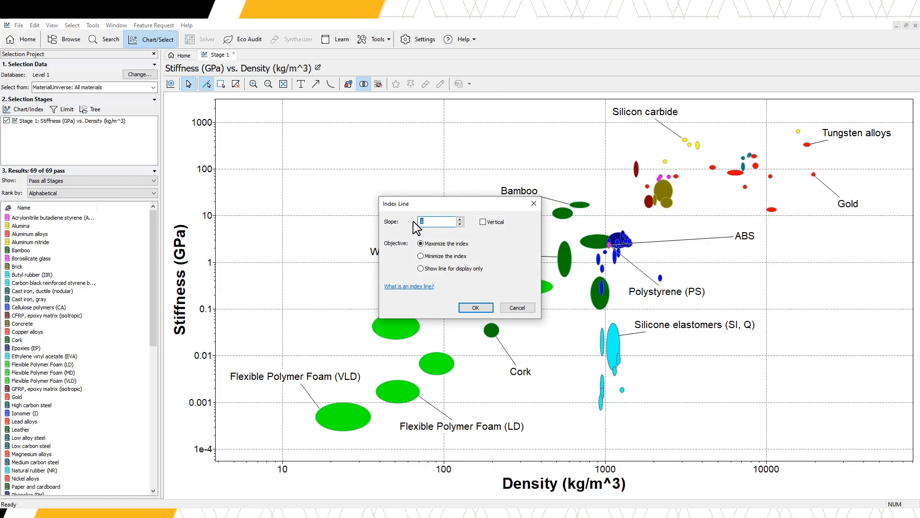
click(482, 309)
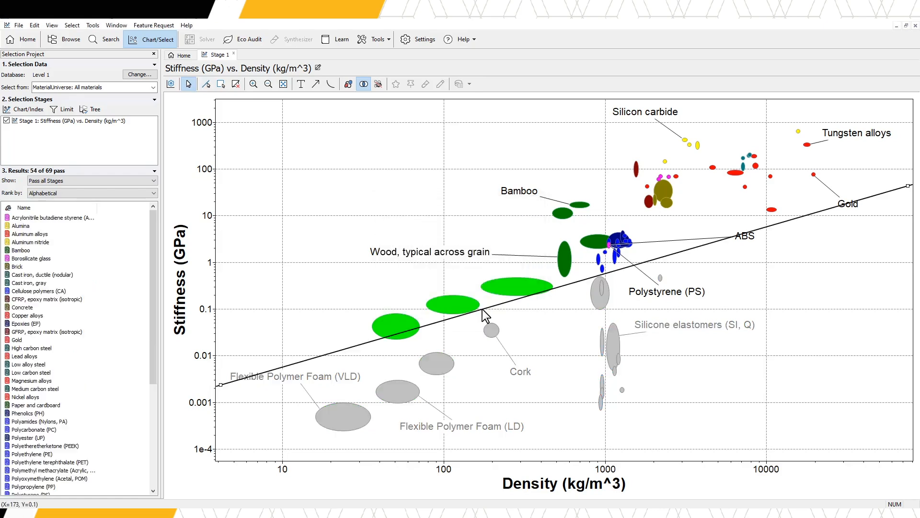
mouse_move(482, 309)
mouse_down()
mouse_move(468, 285)
mouse_move(476, 299)
mouse_up()
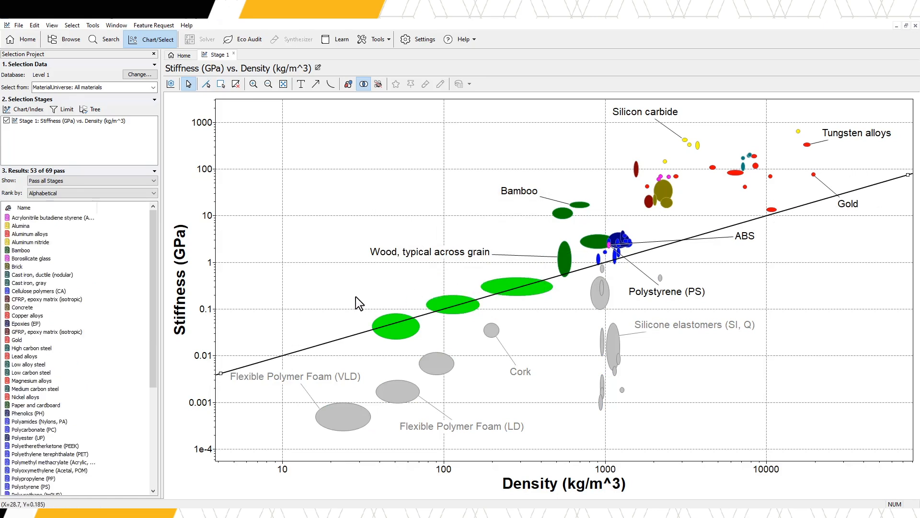
Review the index line's slope, objective and pass-through point in its properties, and accept them as they are.
right_click(357, 334)
click(365, 339)
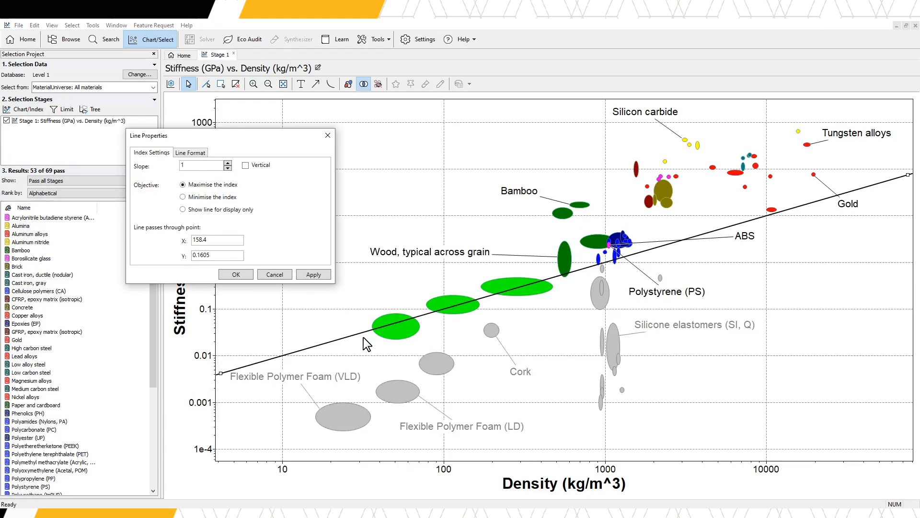
click(250, 272)
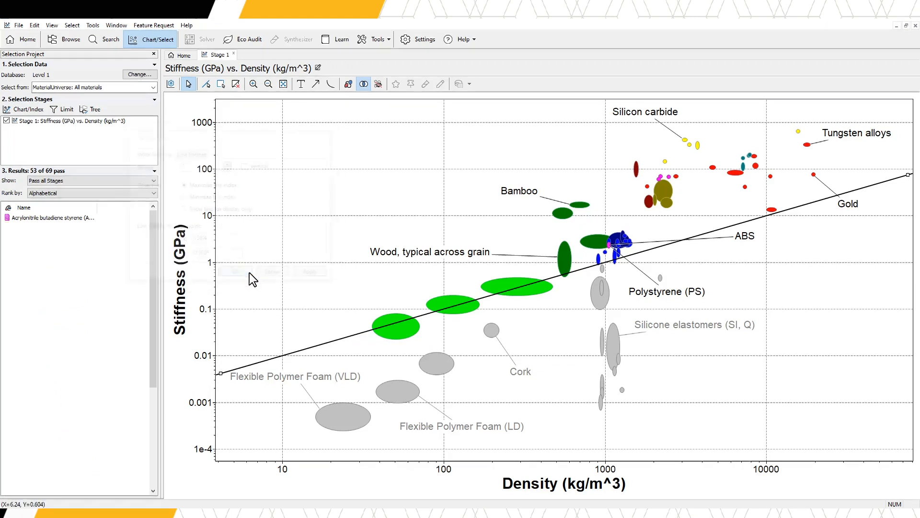
Draw a box selection covering densities from about 1000 kg/m^3 to the chart edge and stiffnesses from about 1 to 1000 GPa.
click(218, 87)
drag(605, 123, 916, 263)
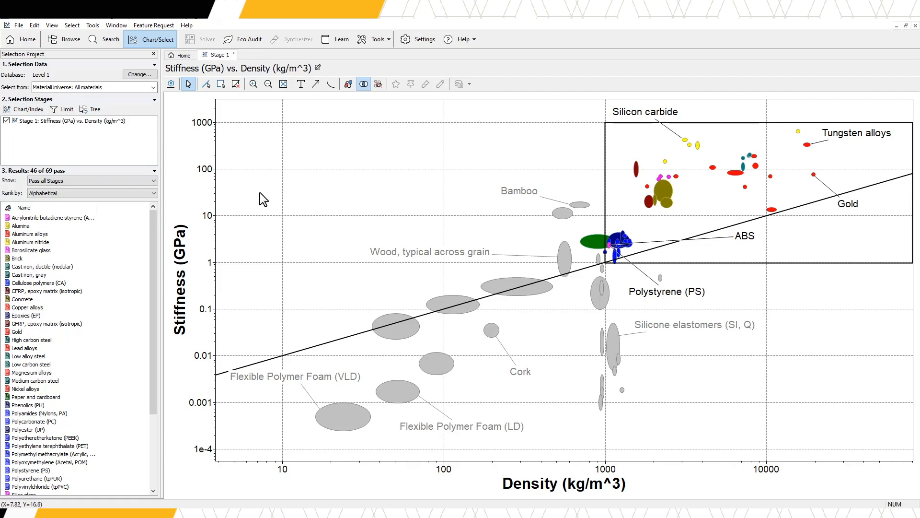
click(206, 85)
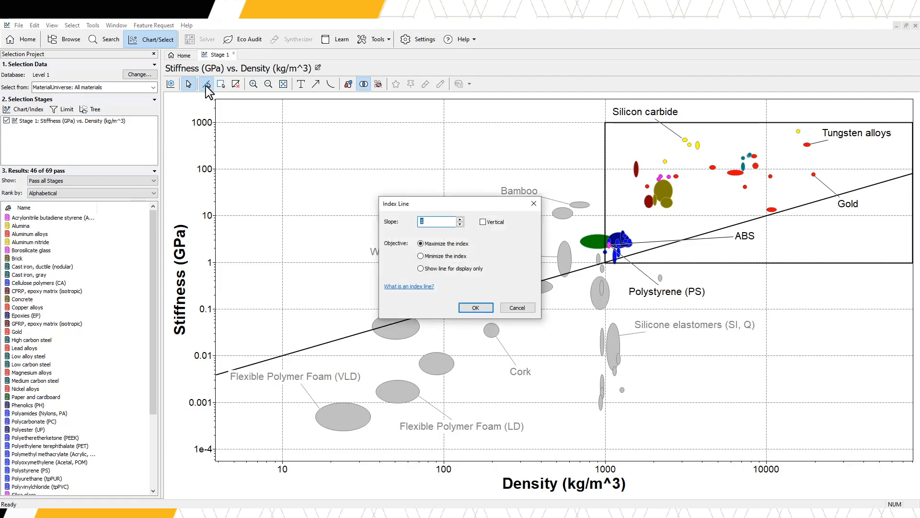
click(421, 268)
click(534, 204)
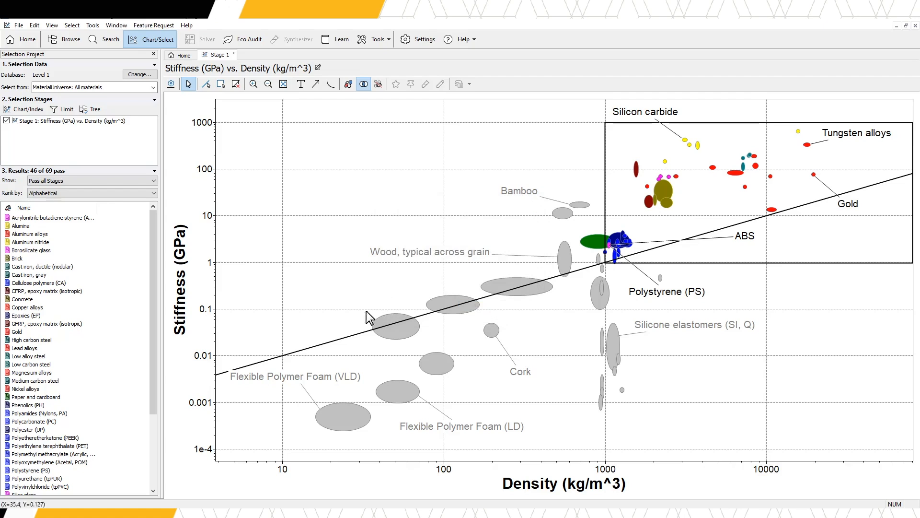
Delete the index line and clear the remaining box selection from the chart.
click(355, 334)
key(Delete)
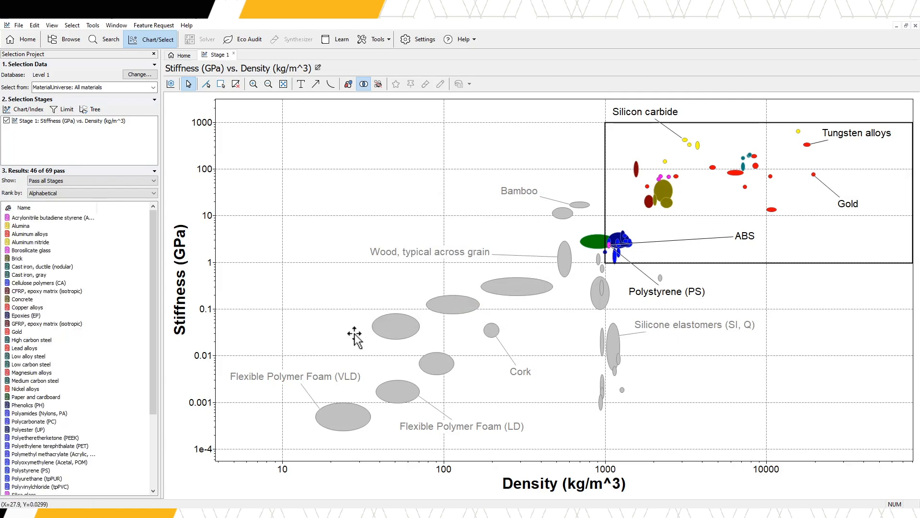
click(236, 85)
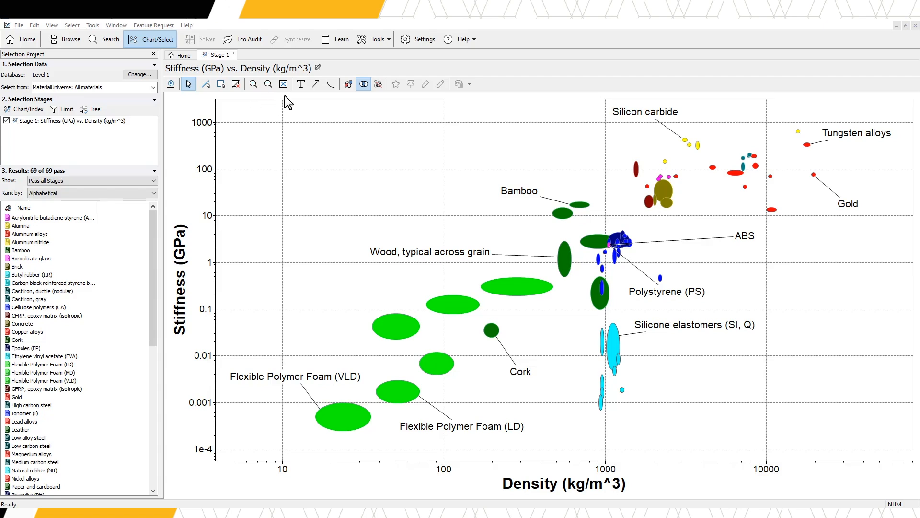
Zoom in on the chart region above a density of about 100 kg/m^3, zoom back out, and autoscale the axes.
click(253, 84)
drag(442, 123, 911, 387)
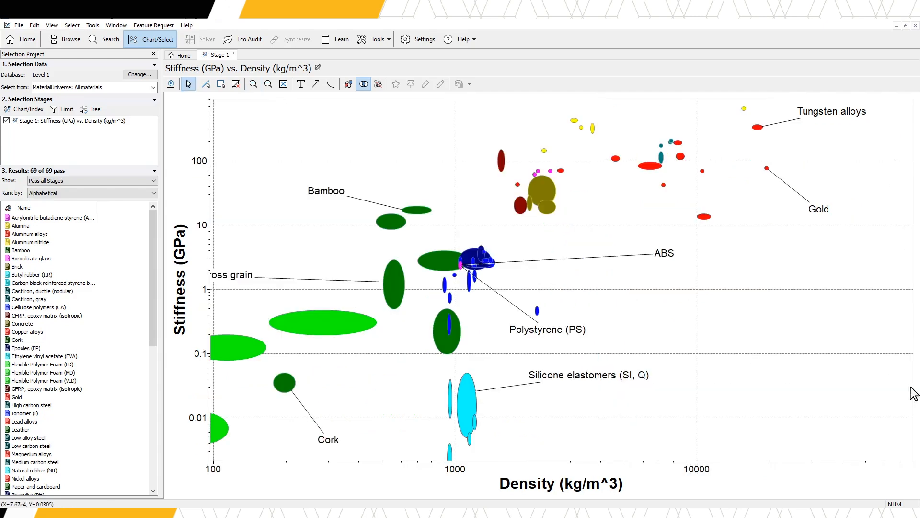
click(269, 89)
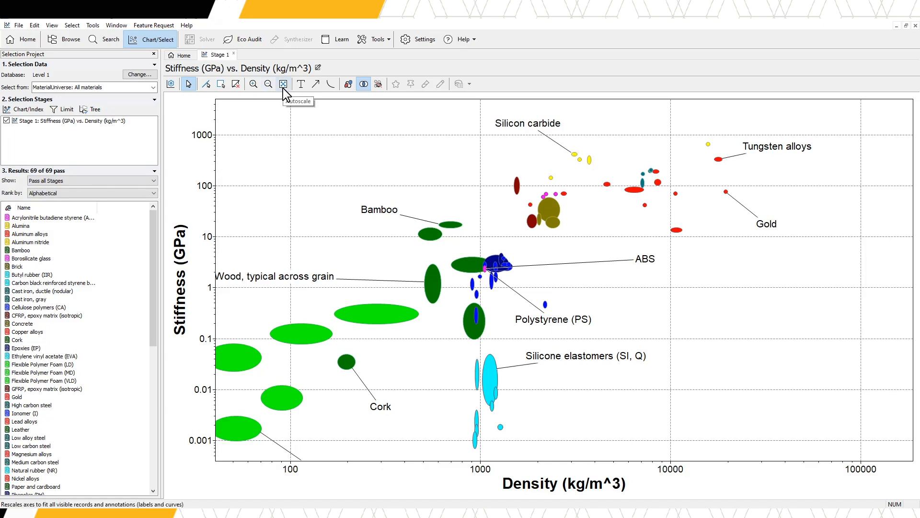
click(284, 86)
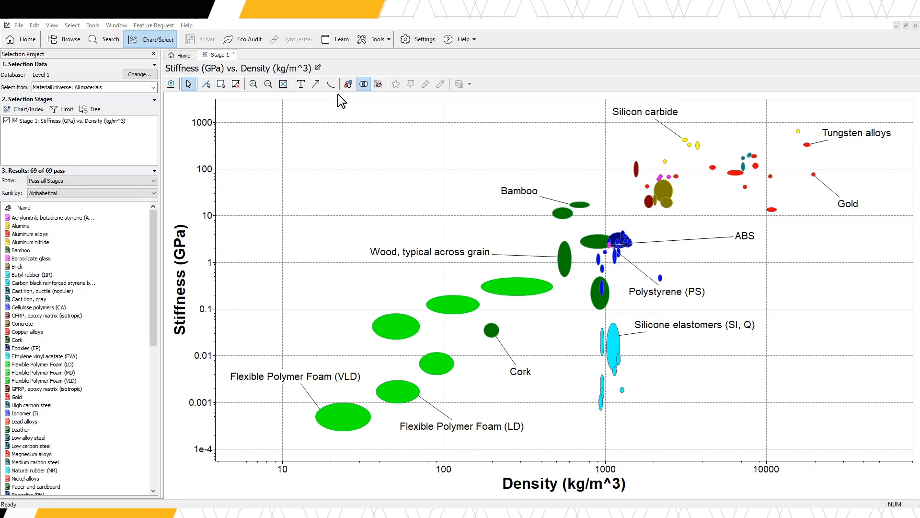
Add a text label reading "Chart 1" in the empty low-density, high-stiffness corner of the chart.
click(301, 88)
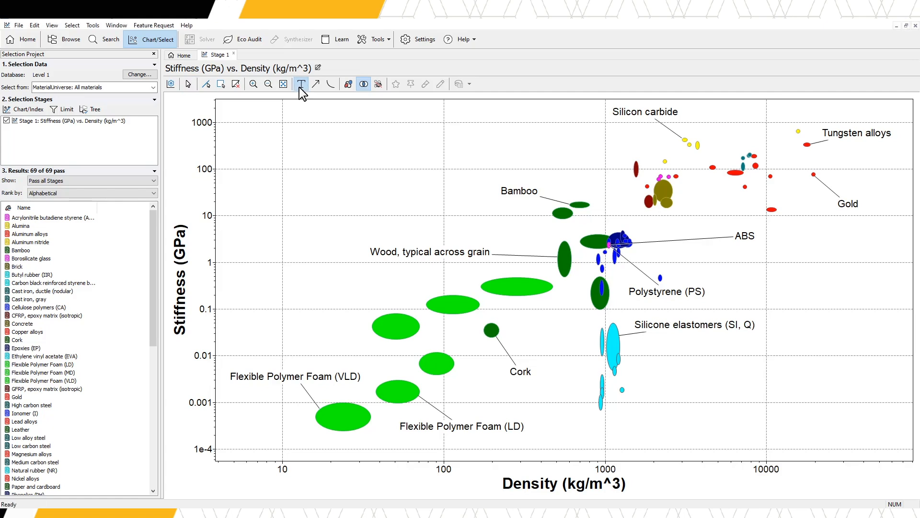
click(260, 119)
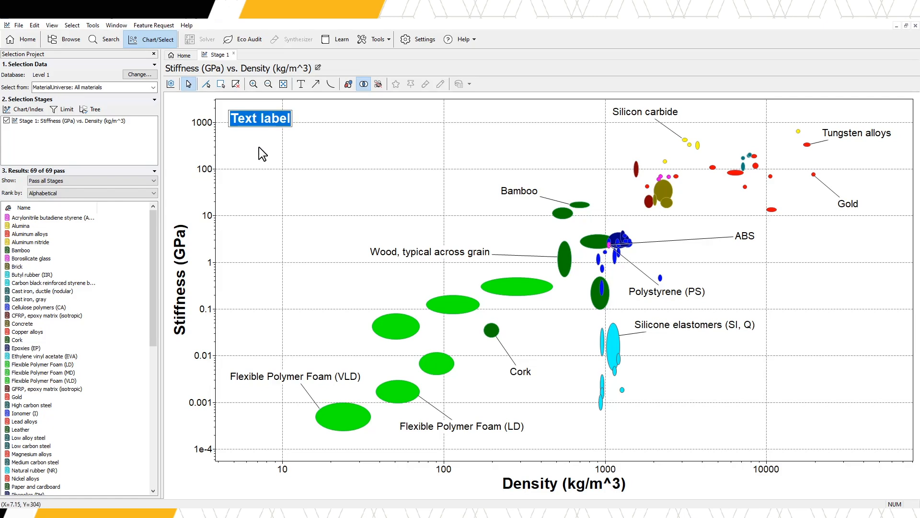
text(Chart 1)
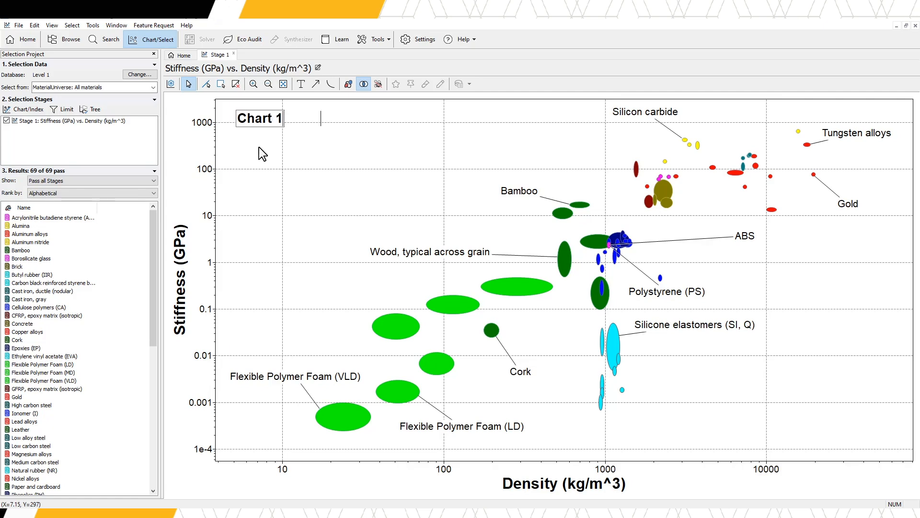
click(332, 135)
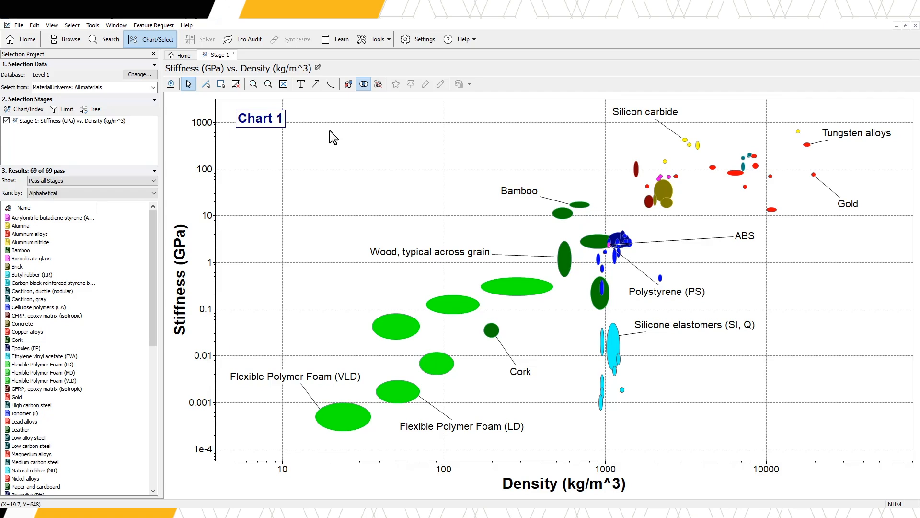
Move the "Chart 1" label to the empty high-density, low-stiffness corner of the chart.
drag(250, 120, 873, 439)
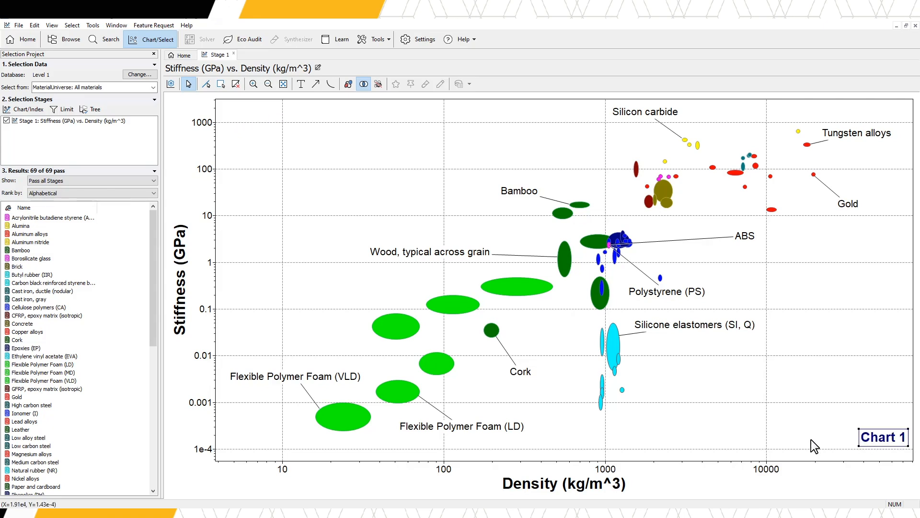
right_click(864, 441)
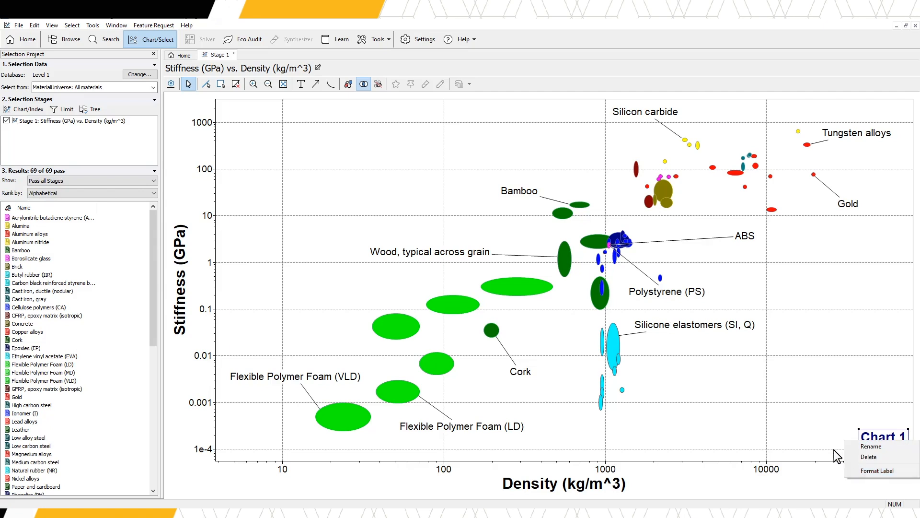
click(820, 439)
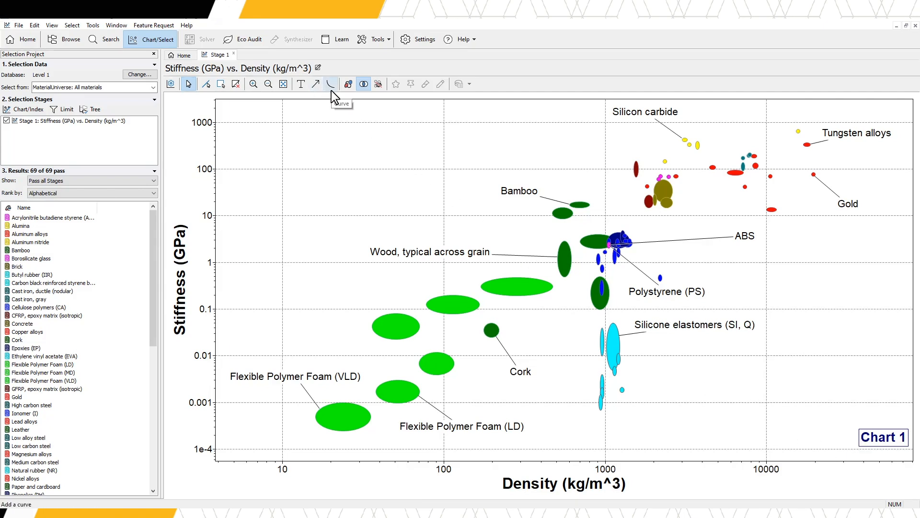
Draw an arrow pointing towards the light green foam bubbles and a closed curve enclosing those bubbles and cork.
click(316, 88)
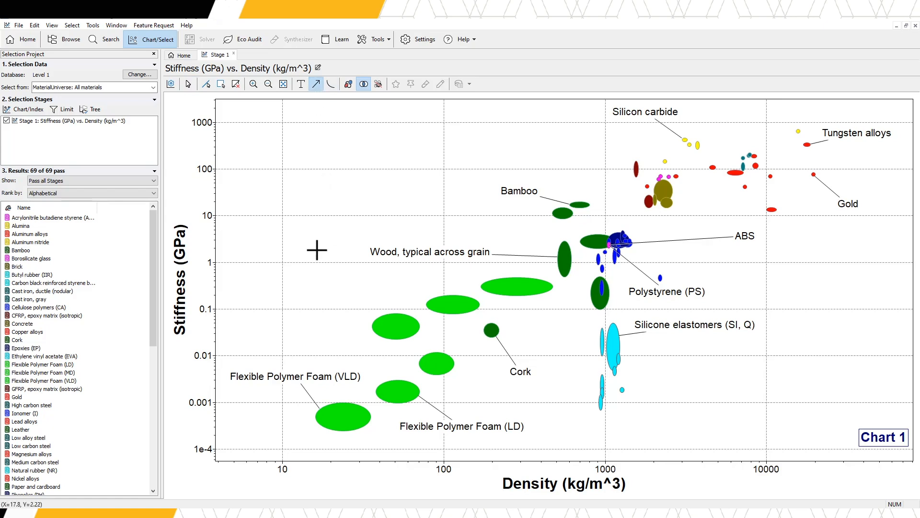
drag(305, 248, 368, 312)
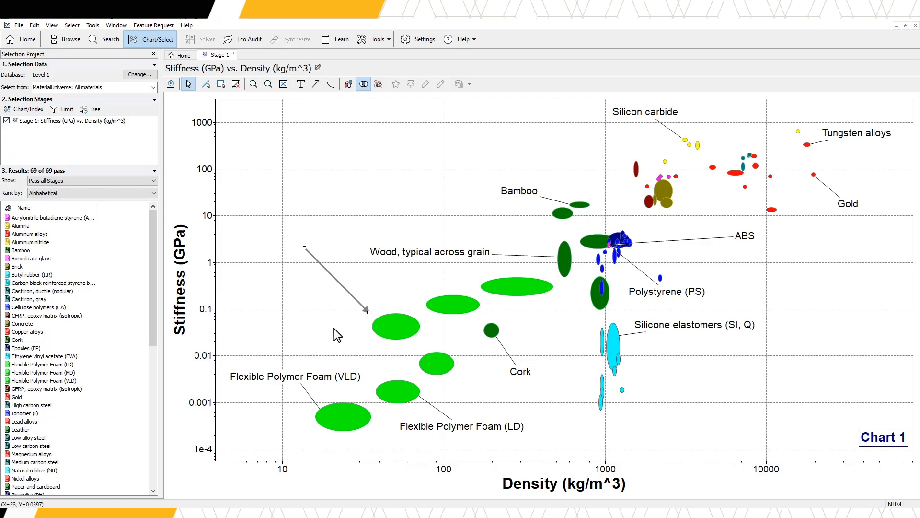
click(331, 85)
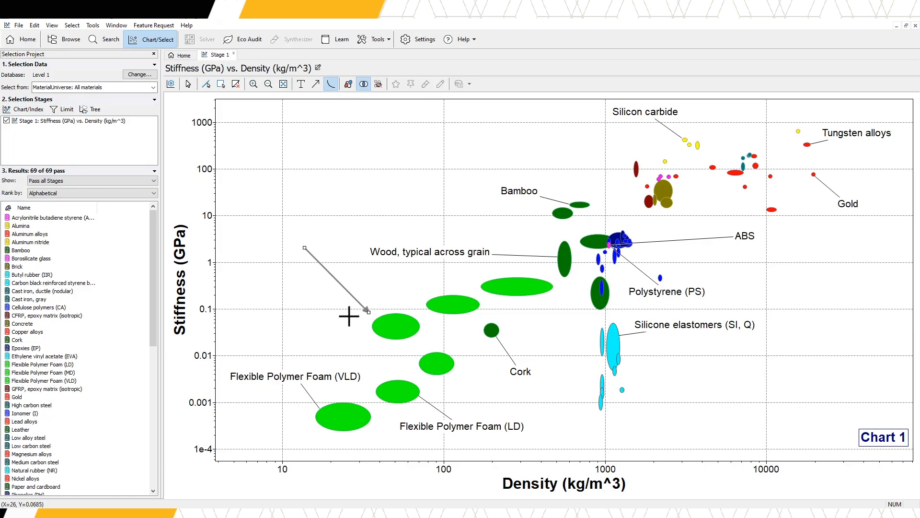
mouse_move(349, 316)
mouse_down()
mouse_move(319, 338)
mouse_move(294, 412)
mouse_move(339, 436)
mouse_move(391, 440)
mouse_move(539, 350)
mouse_move(559, 323)
mouse_move(563, 287)
mouse_move(541, 263)
mouse_move(369, 300)
mouse_move(350, 315)
mouse_up()
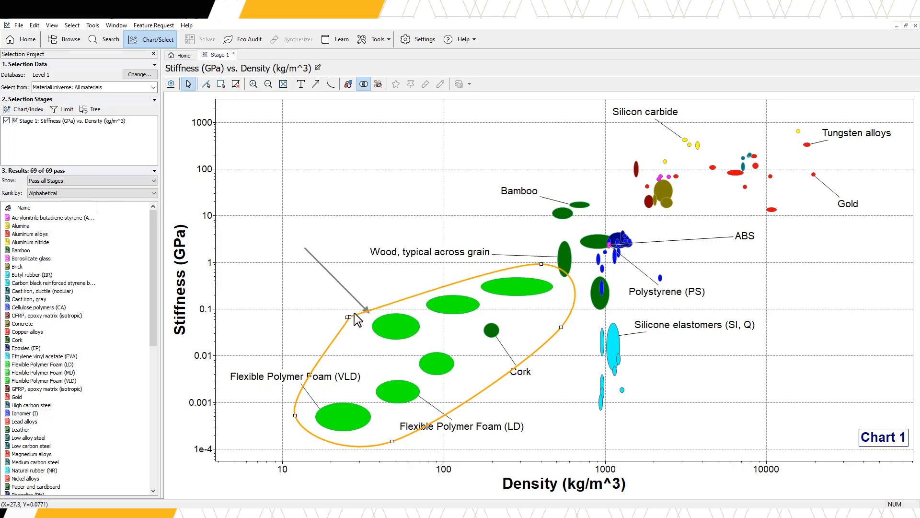
drag(360, 304, 361, 292)
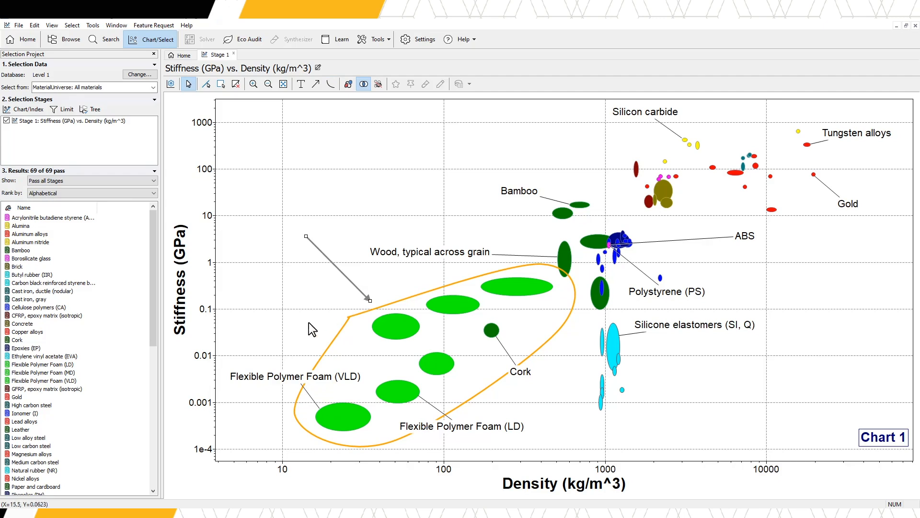
Format the closed curve around the foam bubbles as a dashed line in Lime.
click(326, 347)
right_click(326, 347)
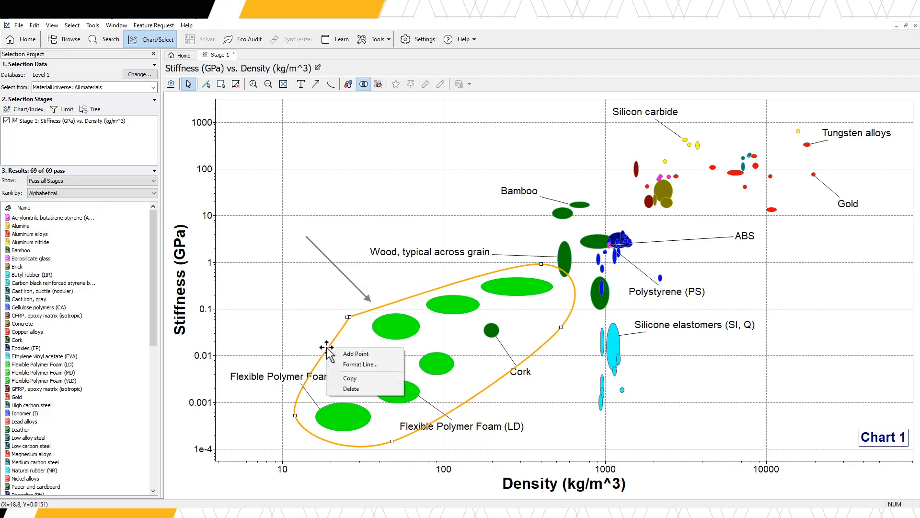
click(352, 367)
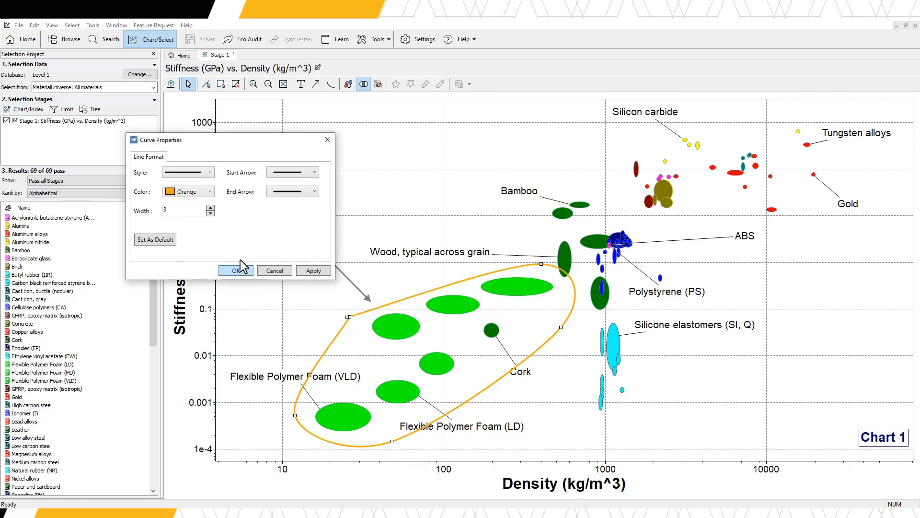
click(201, 194)
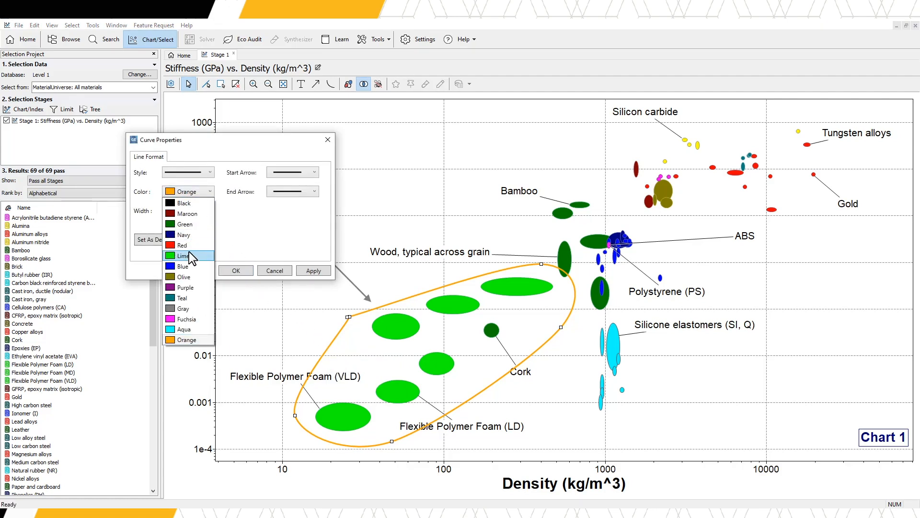
click(189, 253)
click(201, 173)
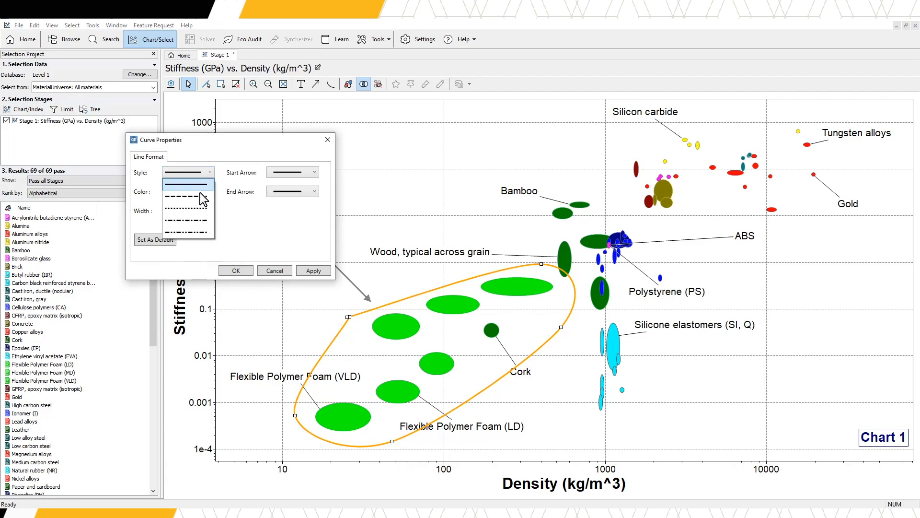
click(200, 195)
click(309, 272)
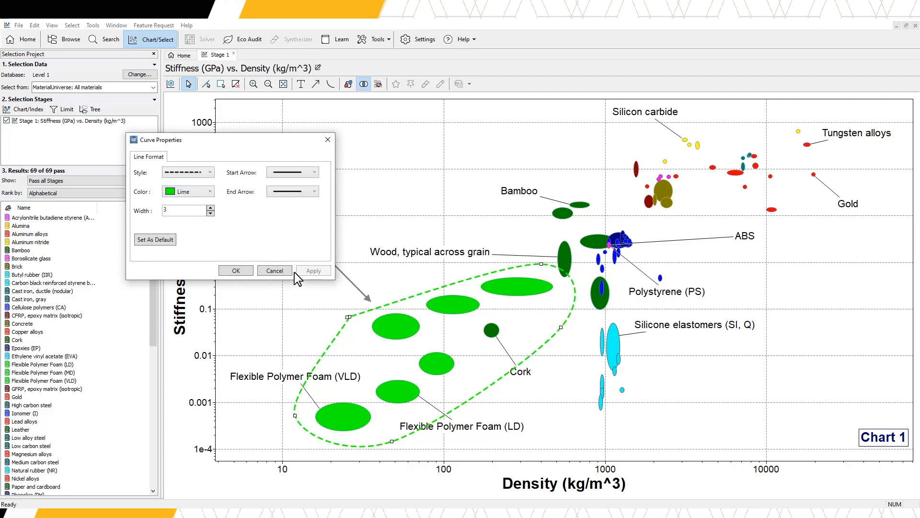
click(241, 269)
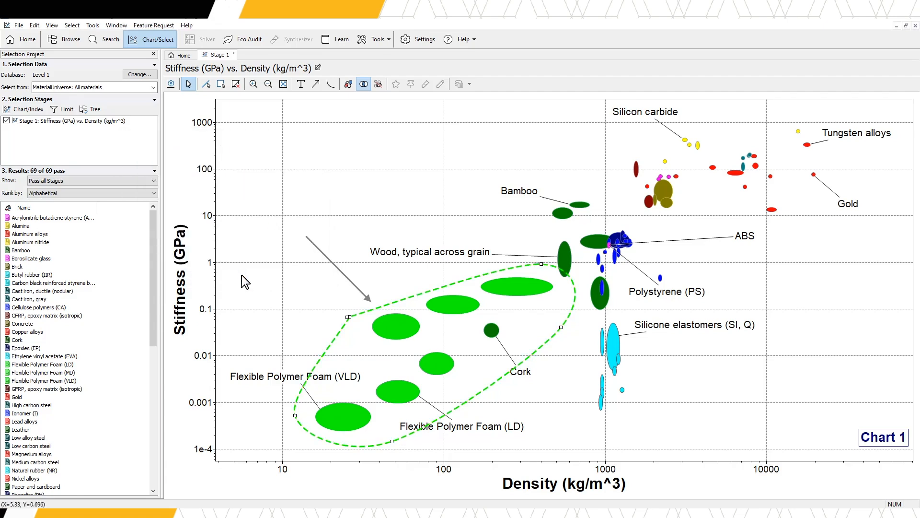
Delete the closed curve around the foams and the arrow beside it.
click(334, 344)
click(330, 261)
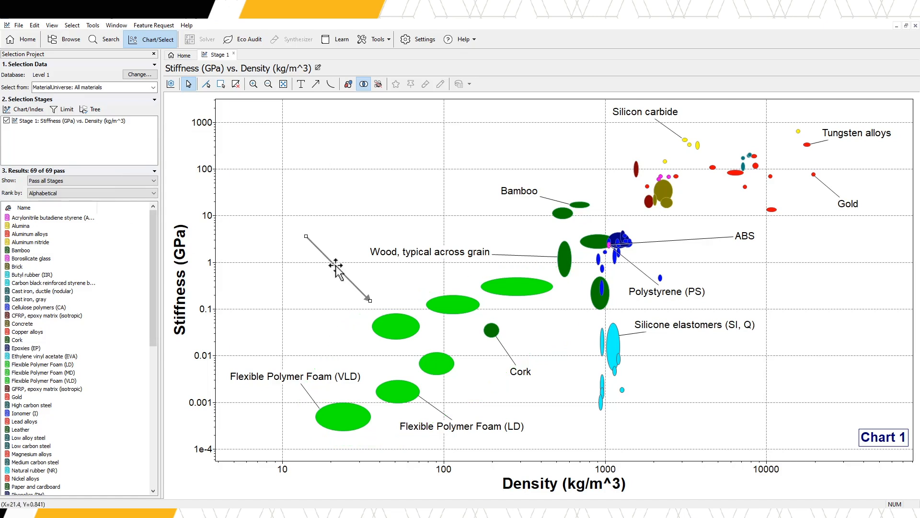
key(Delete)
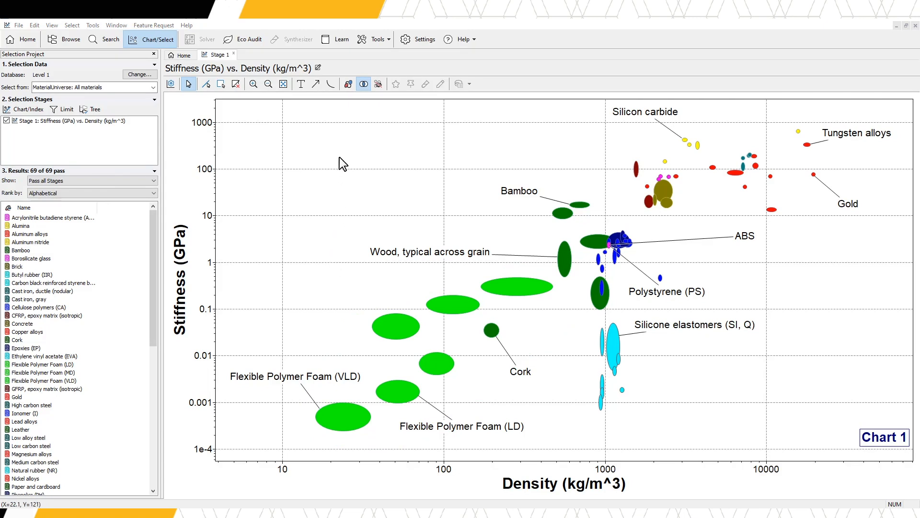
Show the family envelopes, label the Foams, Natural materials, and Metals and alloys families, and hide the envelopes again.
click(348, 86)
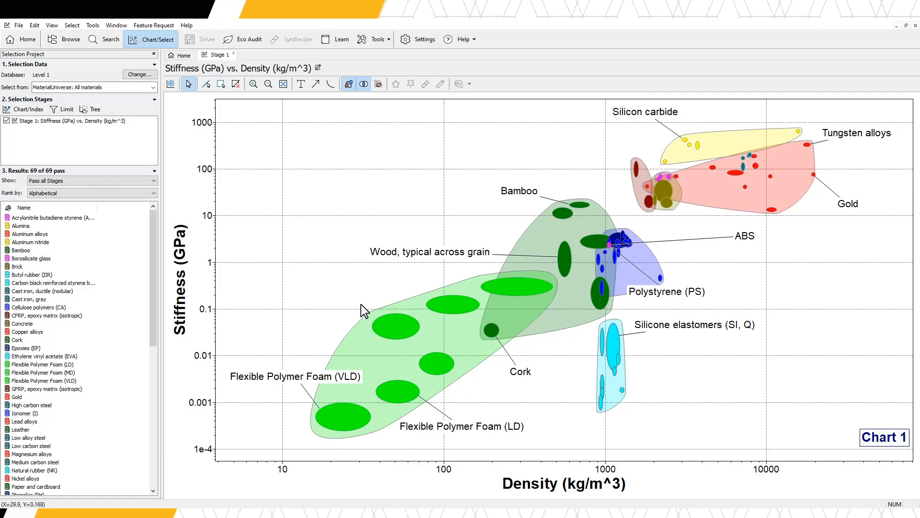
drag(338, 280, 337, 280)
click(527, 239)
drag(520, 234, 410, 203)
click(783, 204)
drag(784, 203, 838, 261)
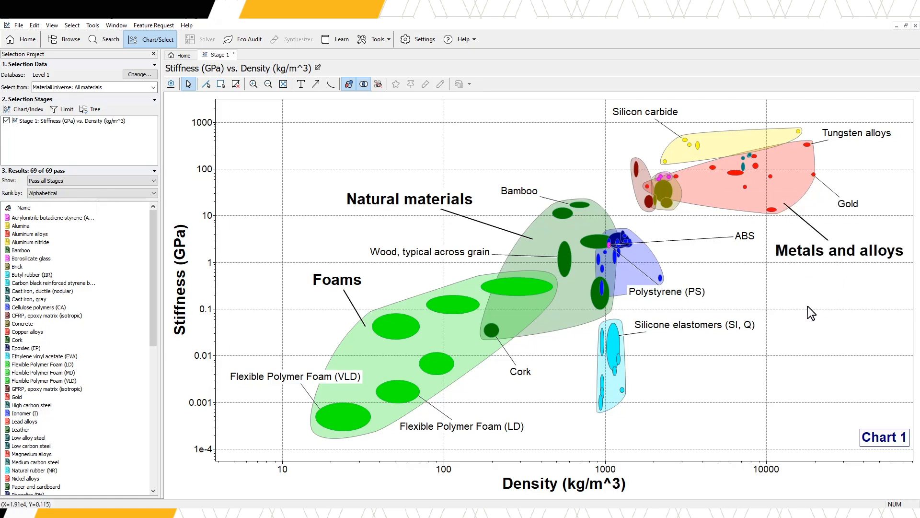
click(348, 85)
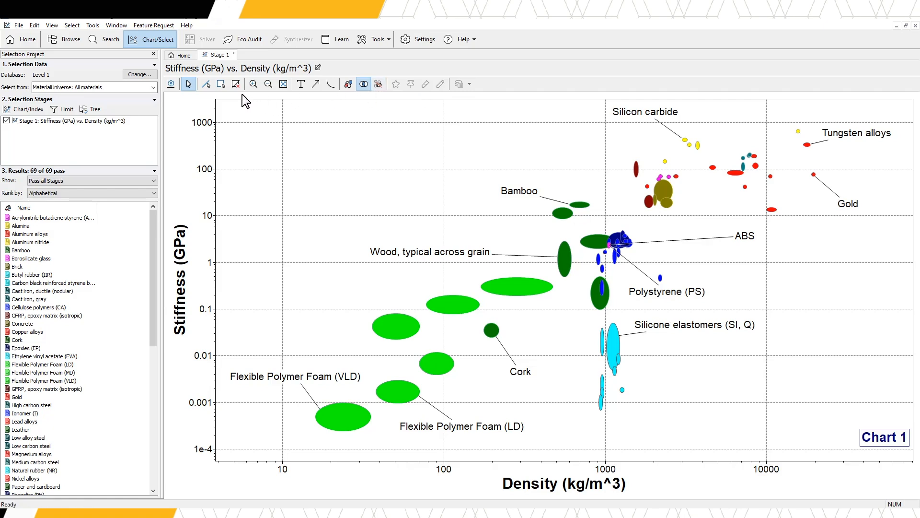
Box-select densities from about 100 kg/m^3 to the chart edge and stiffnesses from about 0.25 to 1000 GPa, and hide the failing materials.
click(221, 85)
drag(442, 122, 460, 139)
drag(519, 182, 912, 290)
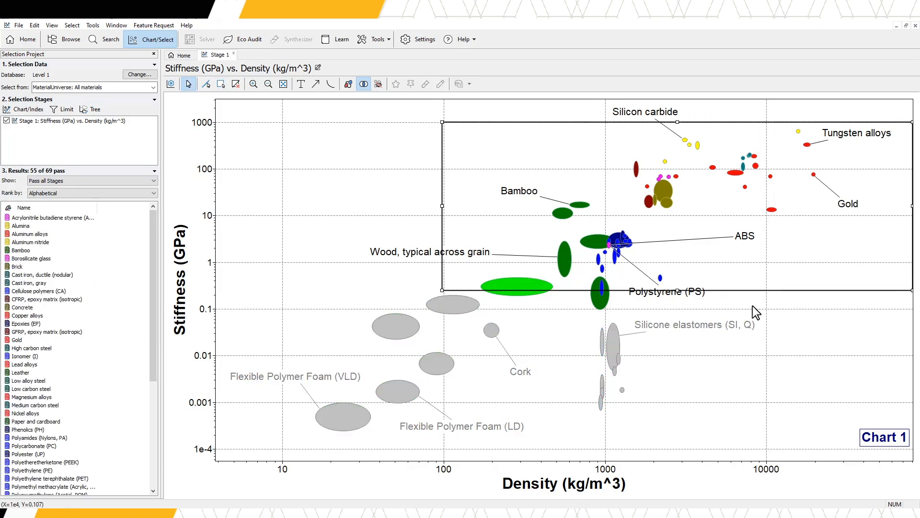
click(377, 85)
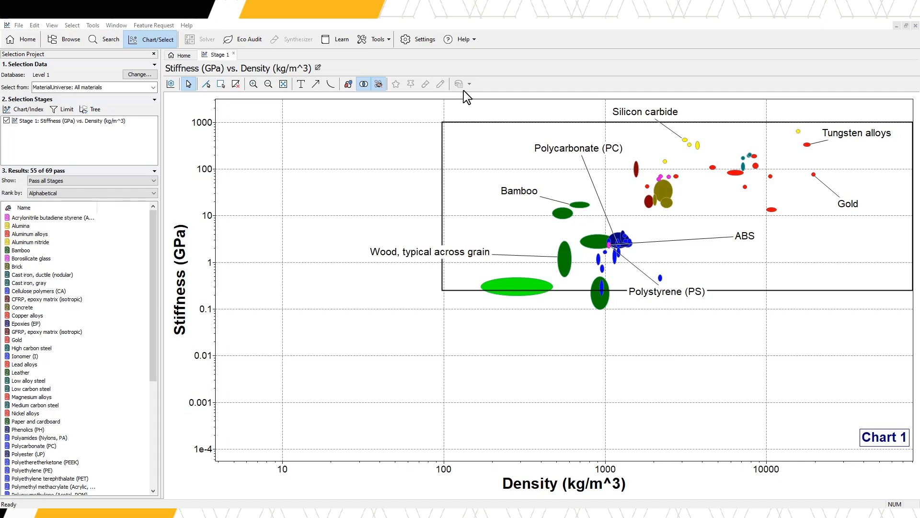
Label the Polyetheretherketone (PEEK) bubble in the polymer cluster, place the label above it, and open its list of nearby records.
click(627, 236)
drag(627, 236, 677, 223)
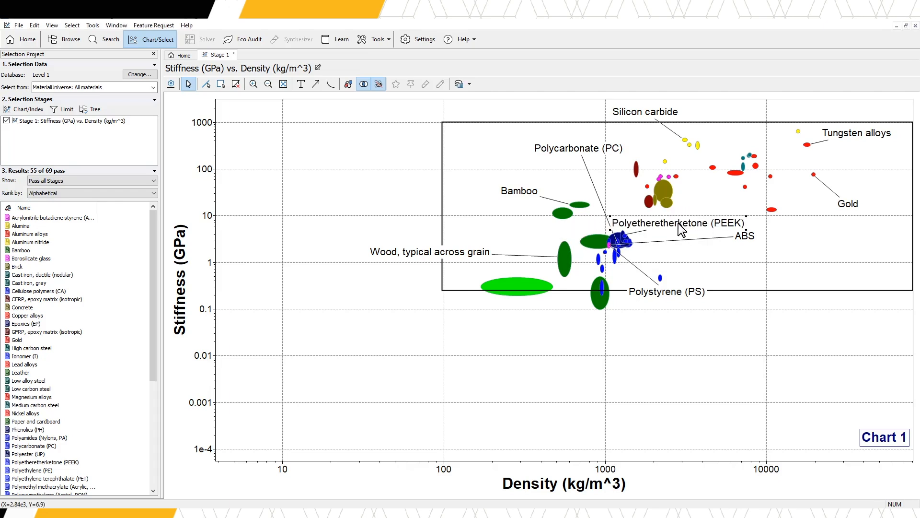
click(468, 85)
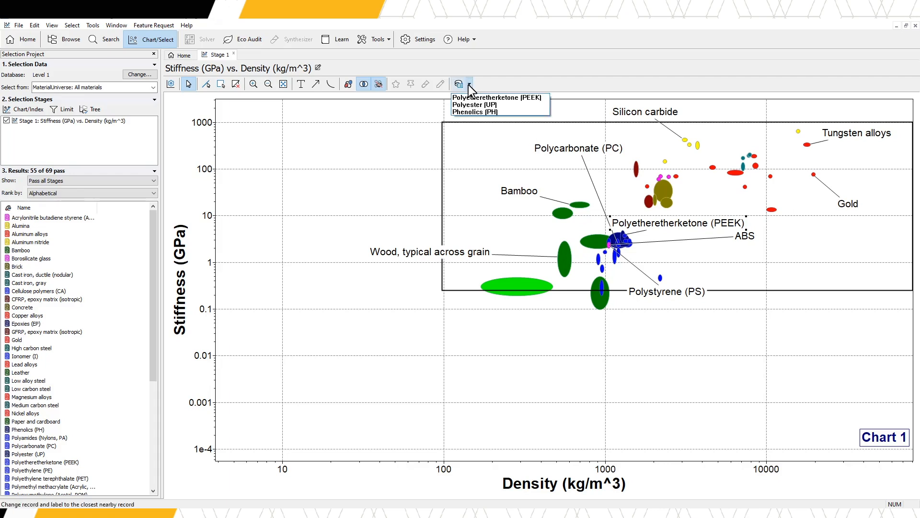